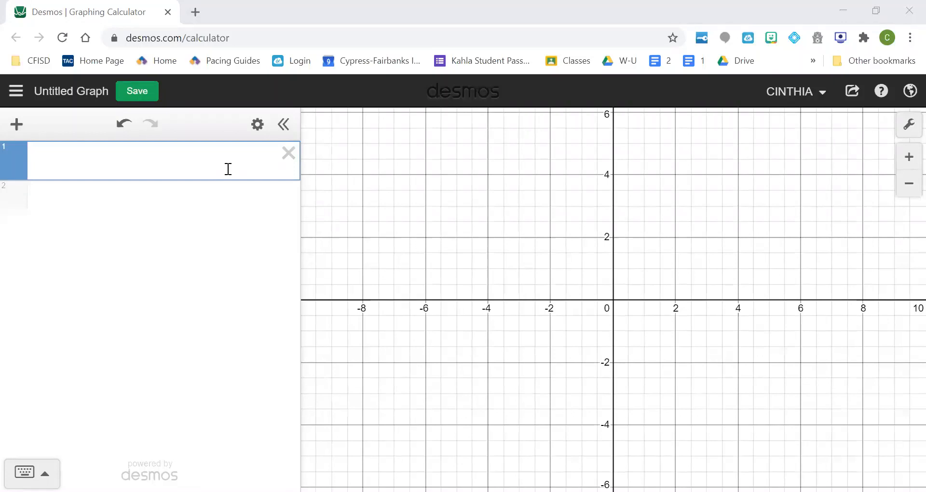
Graph the expression 8x + 4 in the first expression line.
{"action": "type", "text": "x"}
{"action": "key", "text": "BackSpace"}
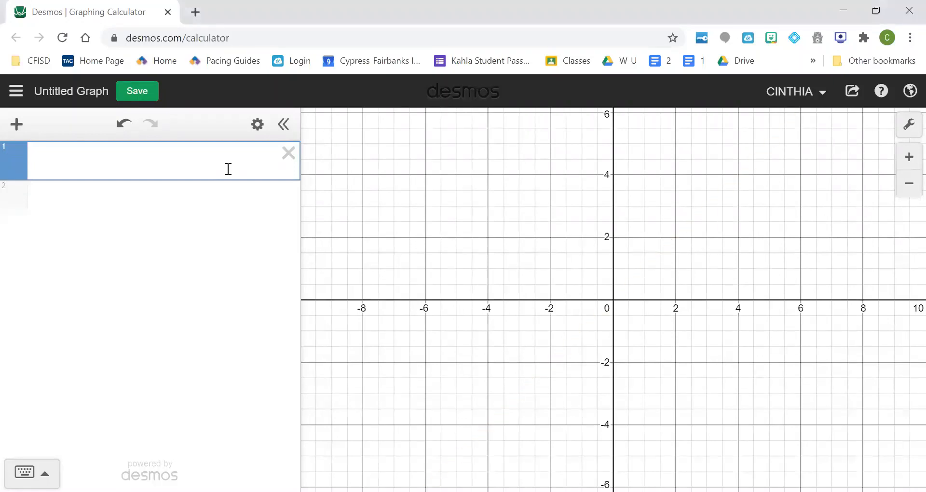
{"action": "type", "text": "8x + 4"}
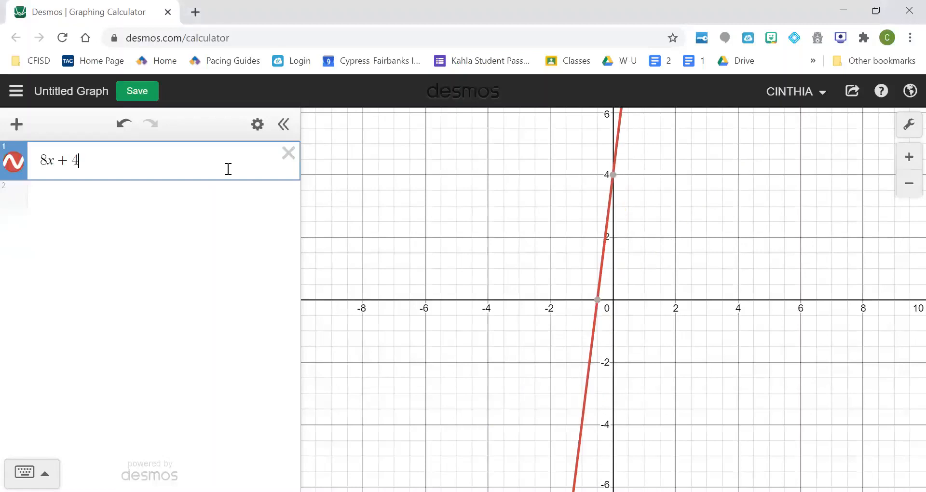
{"action": "key", "text": "Return"}
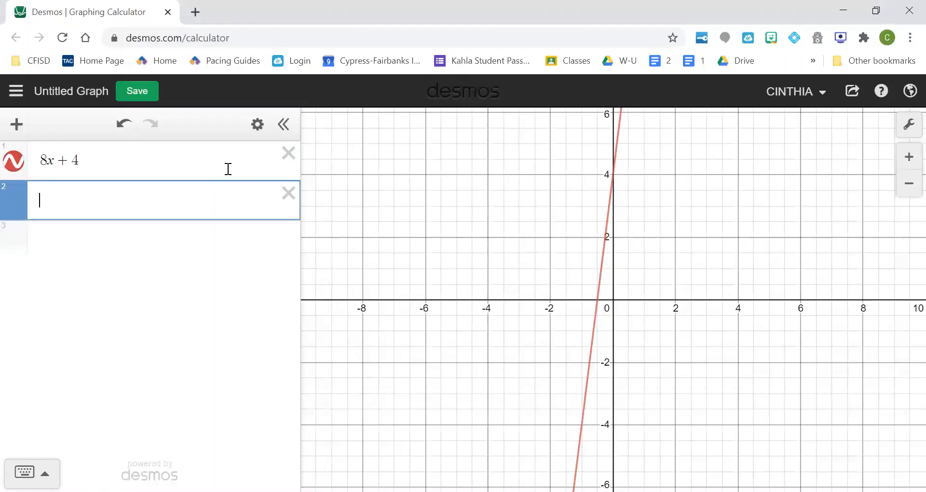
Graph the expression 6x + 10 in the second expression line.
{"action": "type", "text": "6x+1-"}
{"action": "key", "text": "BackSpace"}
{"action": "type", "text": "0"}
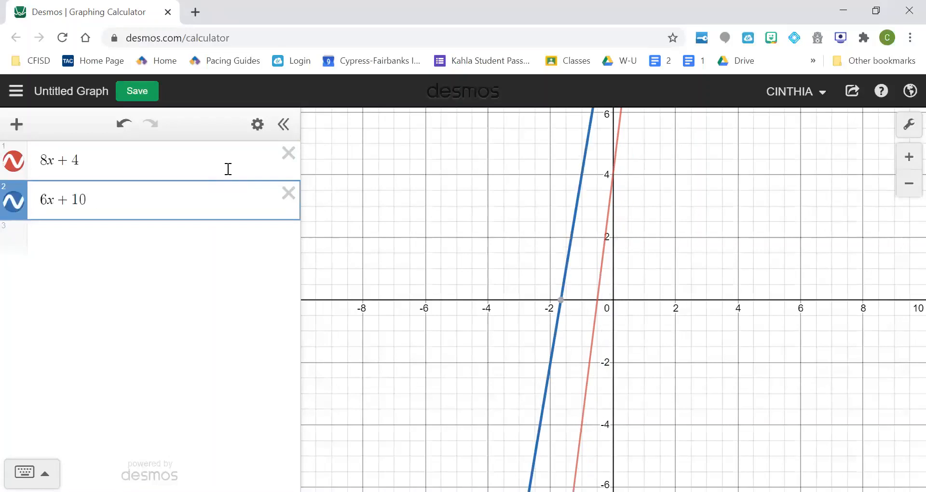
{"action": "key", "text": "Return"}
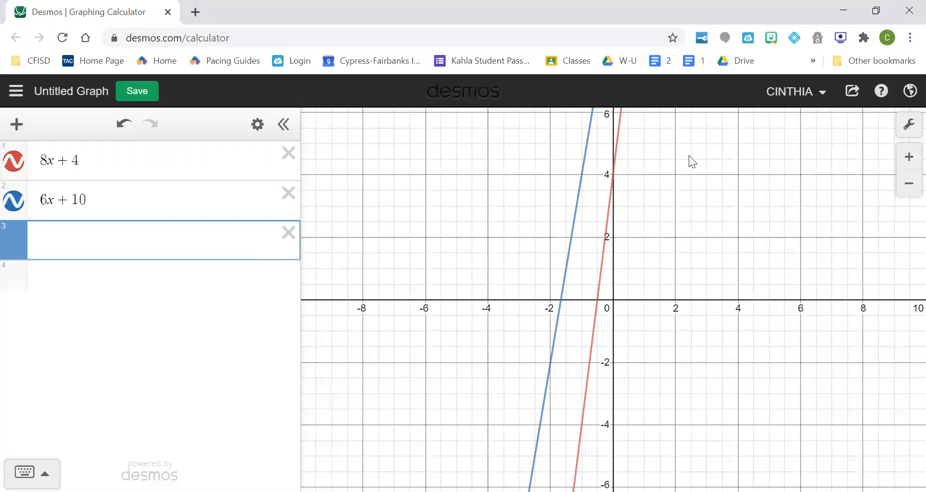
Bring the intersection of the two lines into view on the graph.
{"action": "left_click_drag", "start_coordinate": [689, 155], "coordinate": [542, 347]}
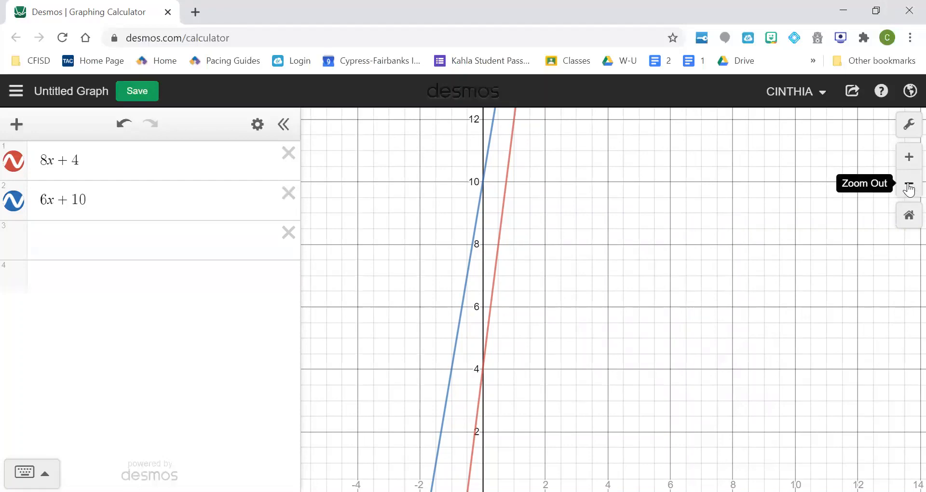
{"action": "left_click", "coordinate": [910, 185]}
{"action": "left_click", "coordinate": [910, 184]}
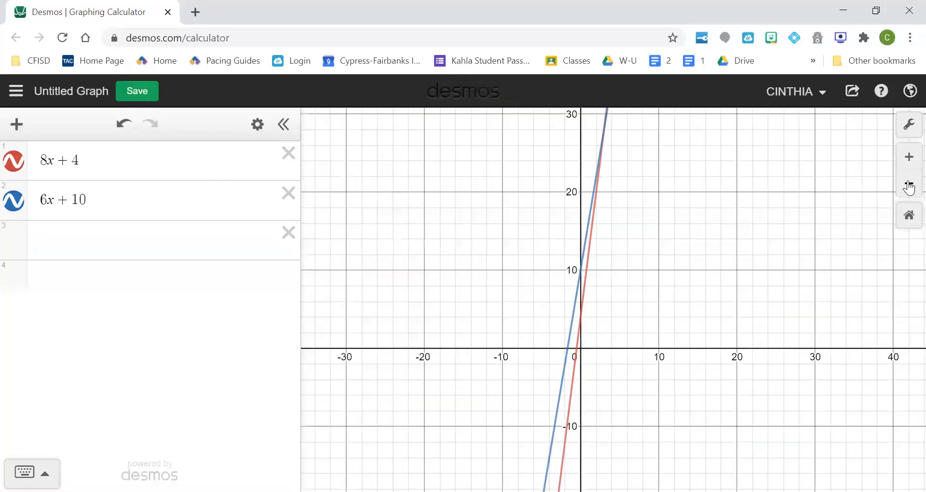
{"action": "left_click", "coordinate": [909, 185]}
{"action": "left_click_drag", "start_coordinate": [795, 193], "coordinate": [603, 230]}
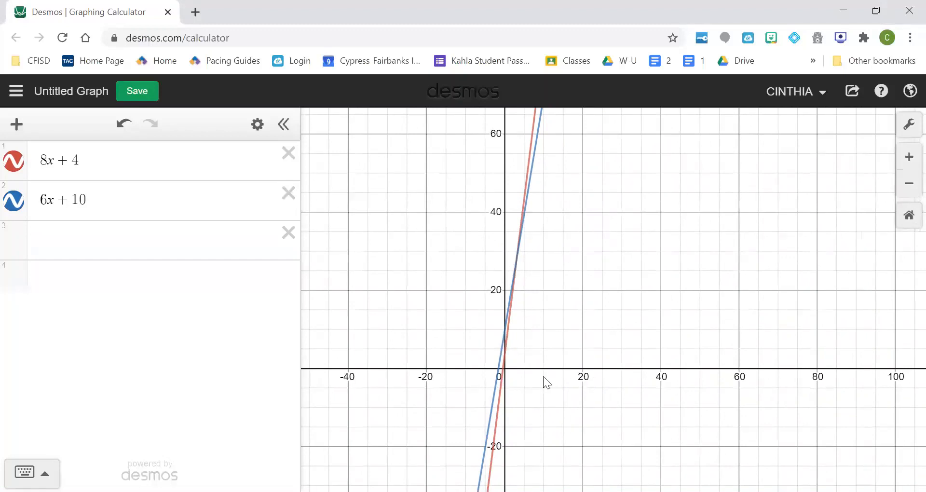
Set the step of both the x-axis and the y-axis to 5 in the graph settings.
{"action": "left_click", "coordinate": [909, 128]}
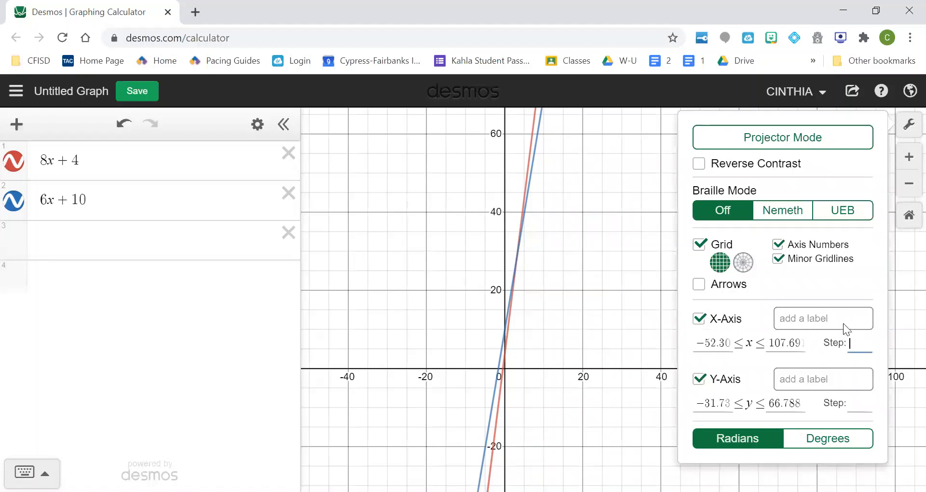
{"action": "type", "text": "5"}
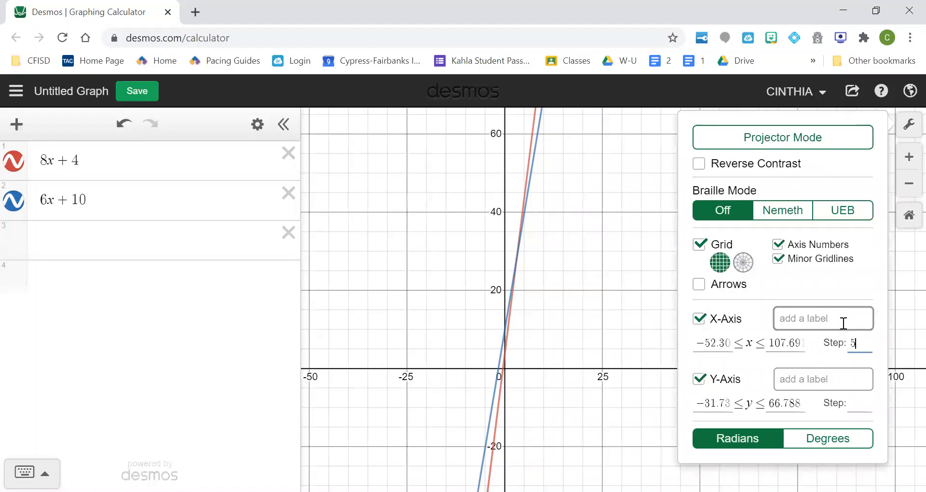
{"action": "left_click", "coordinate": [862, 407]}
{"action": "type", "text": "5"}
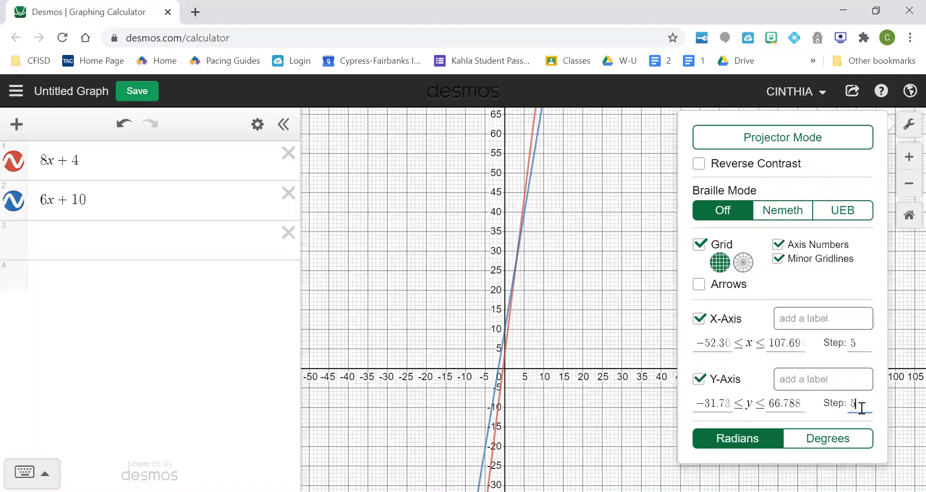
{"action": "left_click", "coordinate": [591, 339]}
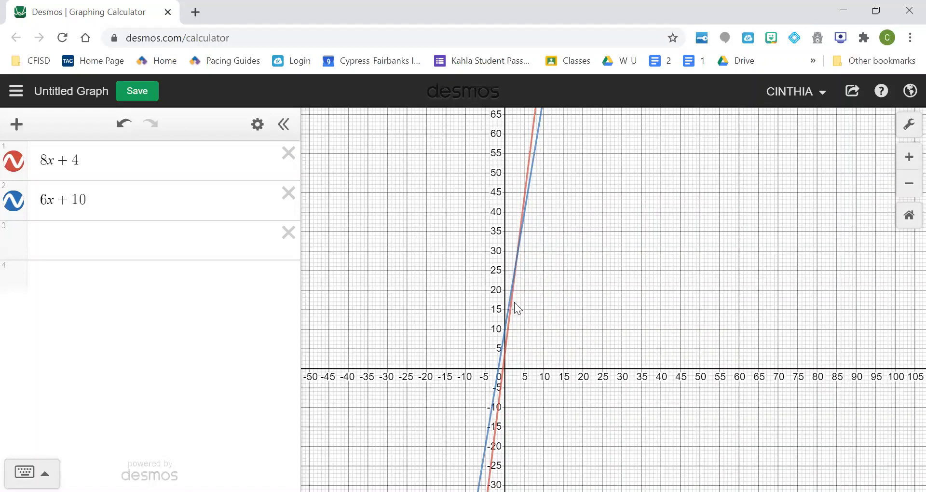
Set the step of both the x-axis and the y-axis to 1 and close the graph settings.
{"action": "left_click", "coordinate": [910, 157]}
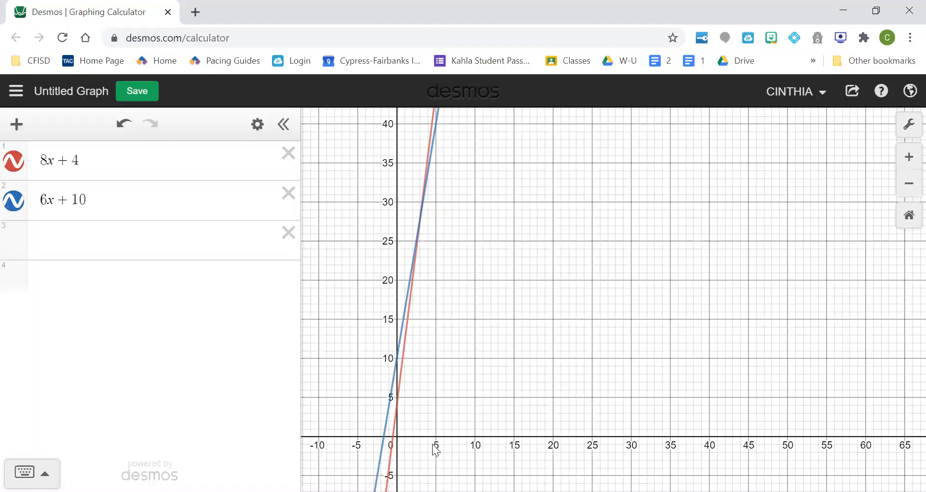
{"action": "left_click", "coordinate": [902, 131]}
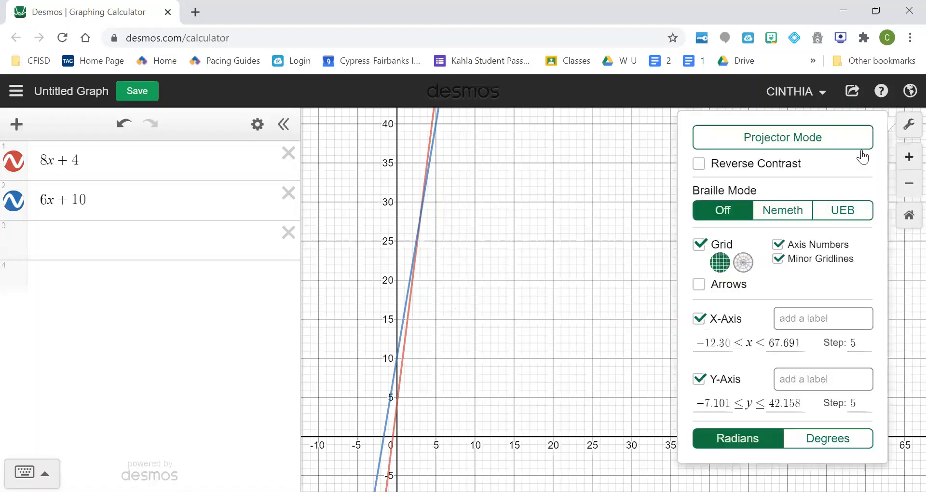
{"action": "left_click", "coordinate": [852, 345]}
{"action": "key", "text": "BackSpace"}
{"action": "type", "text": "1"}
{"action": "left_click", "coordinate": [857, 394]}
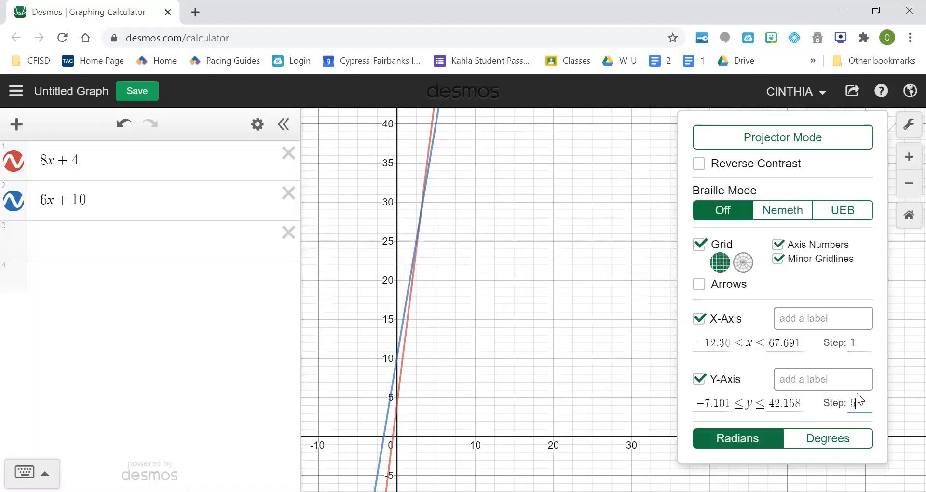
{"action": "key", "text": "BackSpace"}
{"action": "type", "text": "1"}
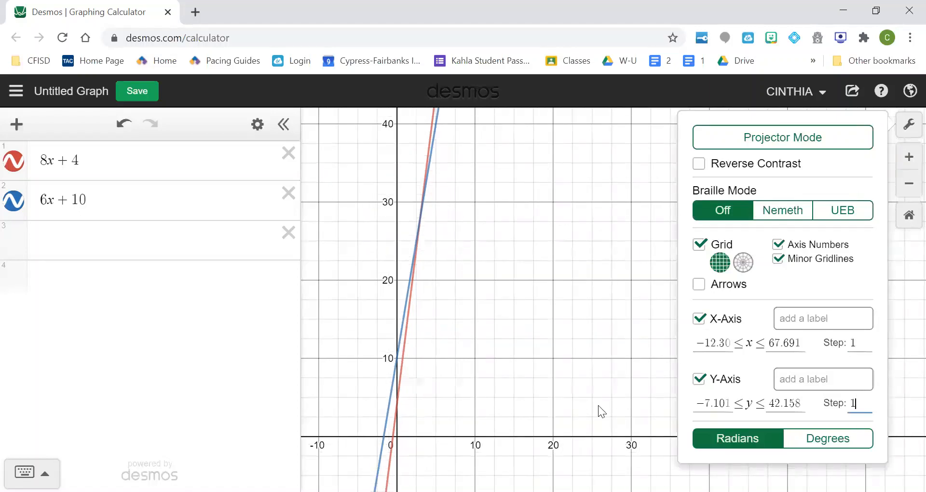
{"action": "left_click", "coordinate": [470, 409]}
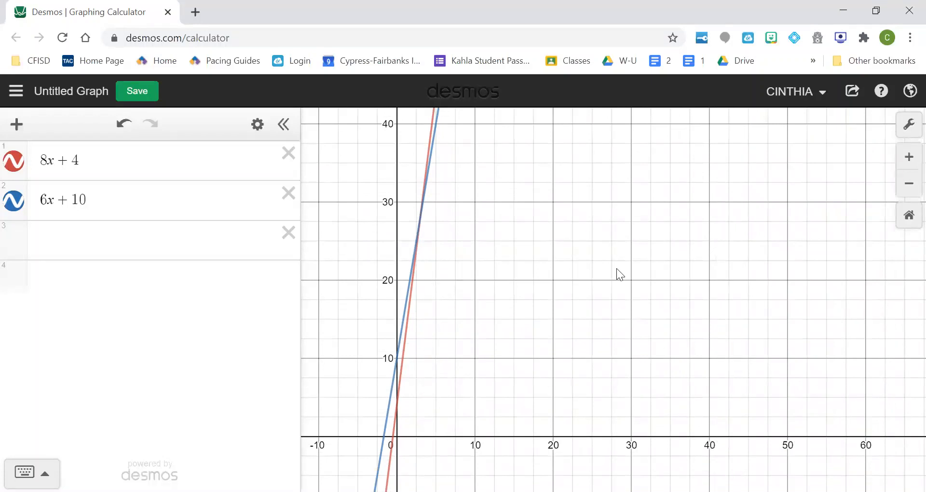
{"action": "left_click", "coordinate": [909, 124]}
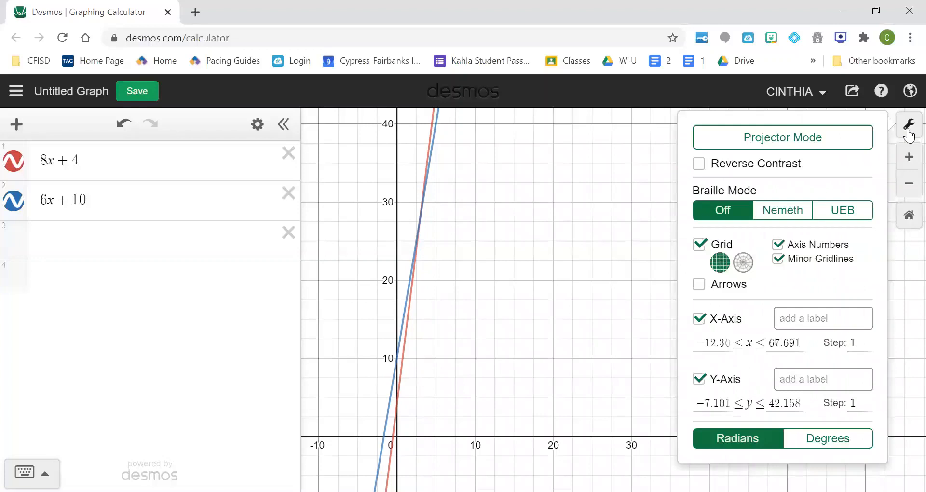
{"action": "left_click", "coordinate": [610, 190]}
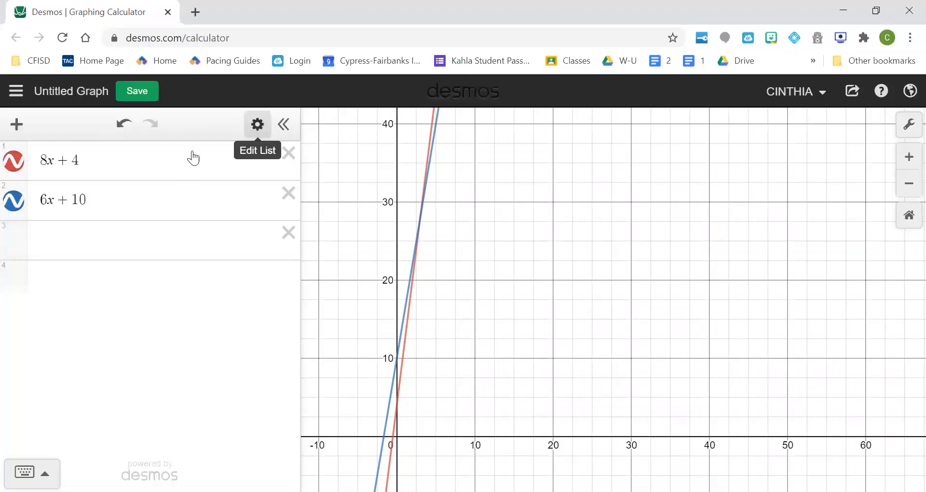
Convert the expressions 8x + 4 and 6x + 10 each to a table of values.
{"action": "left_click", "coordinate": [178, 160]}
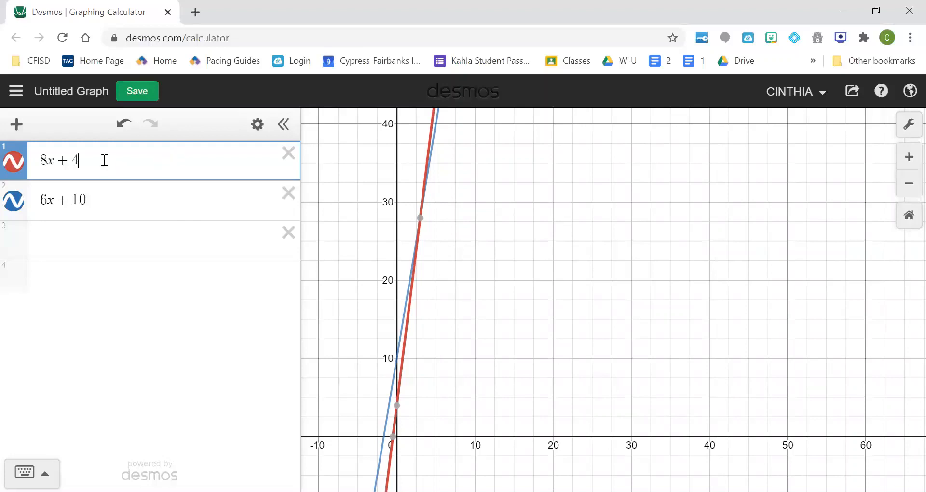
{"action": "left_click", "coordinate": [259, 132]}
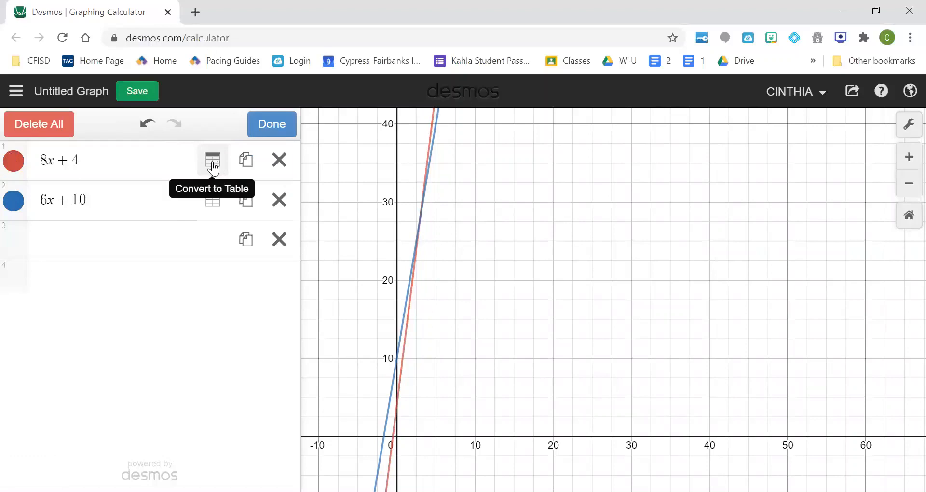
{"action": "left_click", "coordinate": [213, 165]}
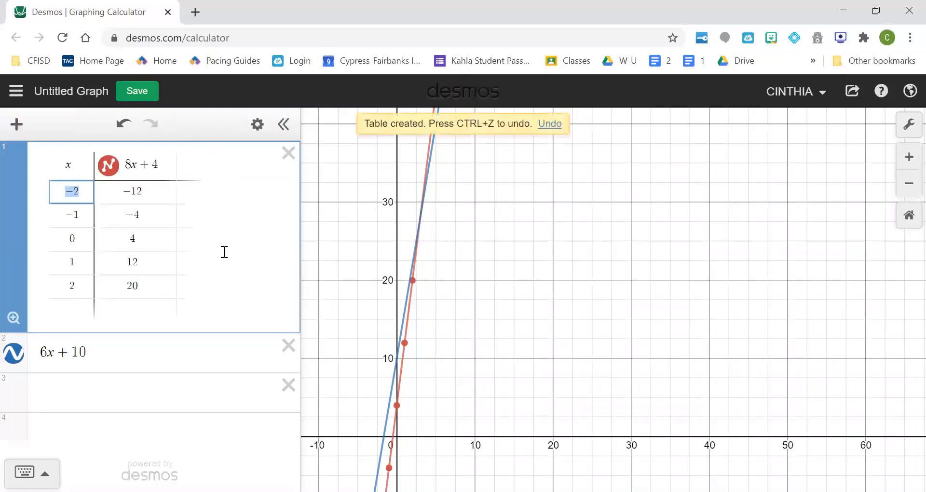
{"action": "left_click", "coordinate": [209, 350]}
{"action": "left_click", "coordinate": [257, 124]}
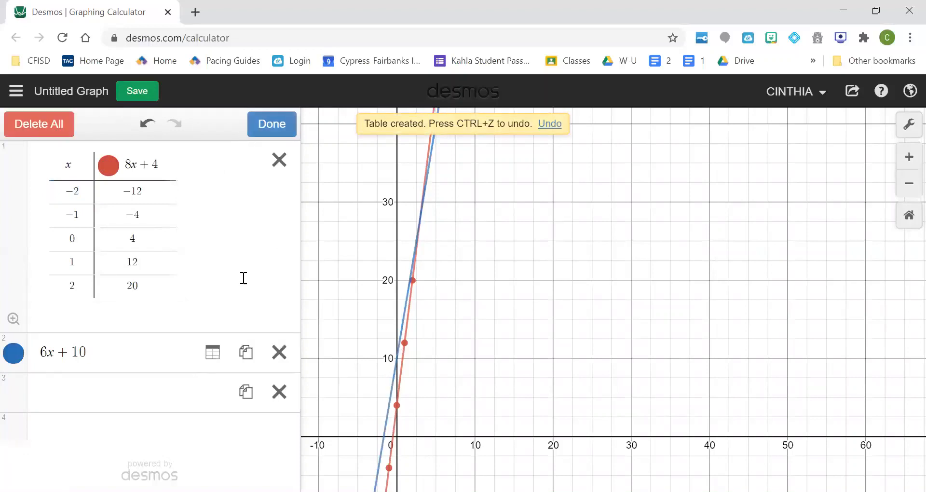
{"action": "left_click", "coordinate": [211, 352]}
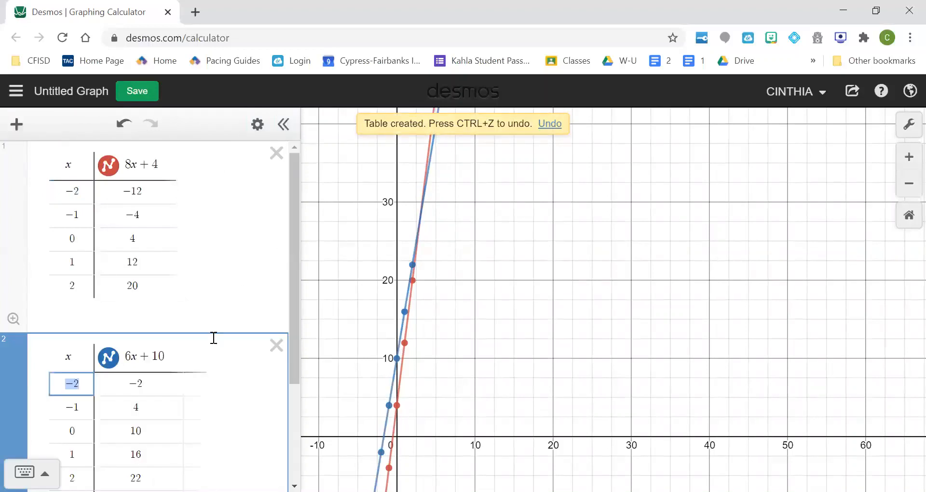
Extend the 8x + 4 table with rows for x = 3 and x = 4.
{"action": "scroll", "coordinate": [200, 255], "scroll_direction": "down", "scroll_amount": 1}
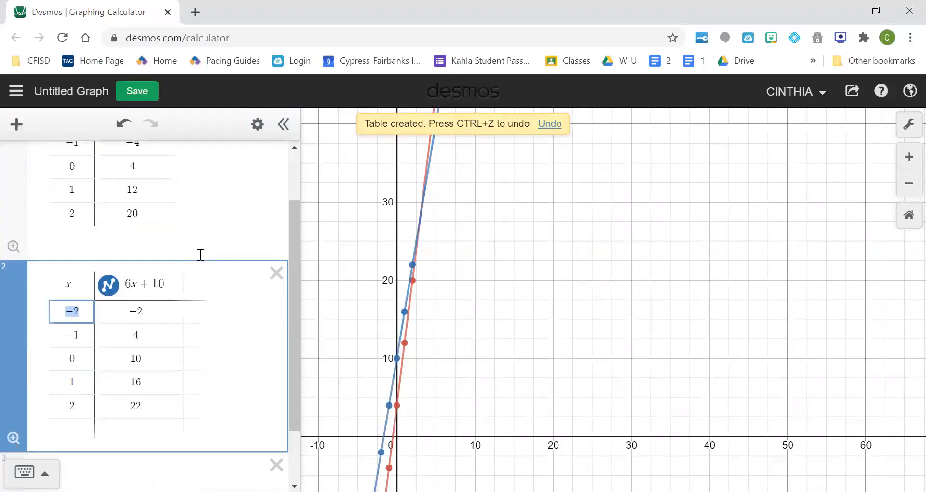
{"action": "scroll", "coordinate": [200, 254], "scroll_direction": "up", "scroll_amount": 1}
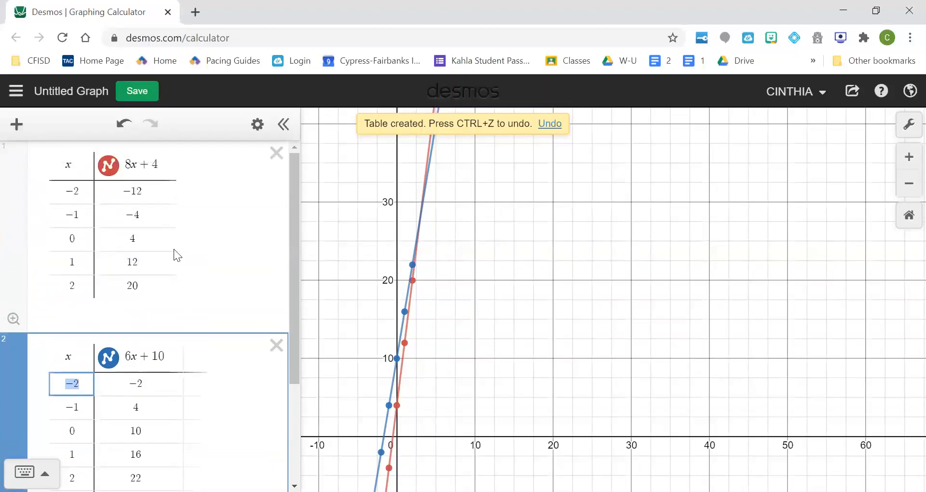
{"action": "scroll", "coordinate": [177, 280], "scroll_direction": "down", "scroll_amount": 1}
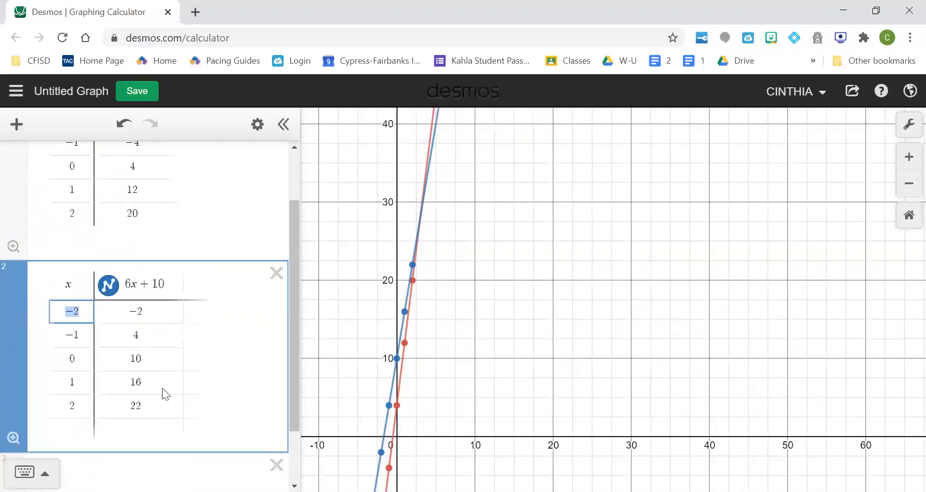
{"action": "scroll", "coordinate": [163, 388], "scroll_direction": "up", "scroll_amount": 1}
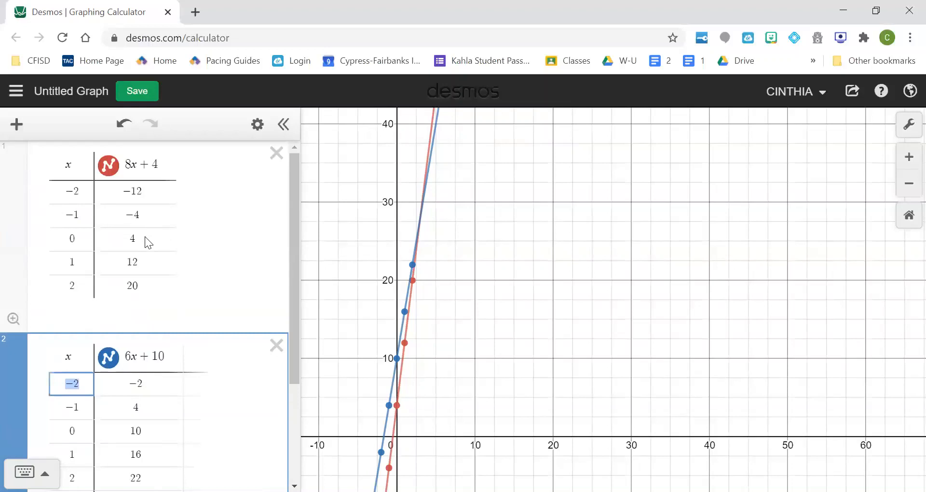
{"action": "scroll", "coordinate": [145, 250], "scroll_direction": "down", "scroll_amount": 1}
{"action": "scroll", "coordinate": [143, 249], "scroll_direction": "up", "scroll_amount": 1}
{"action": "left_click", "coordinate": [81, 287]}
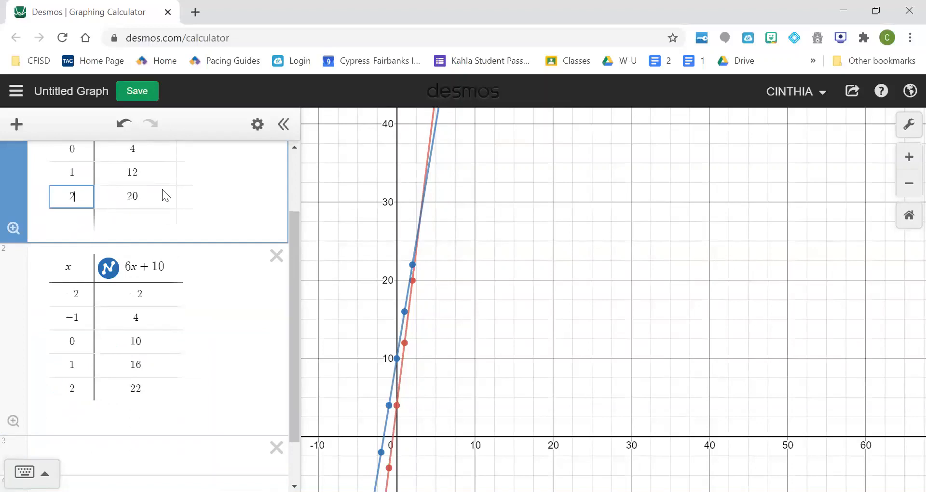
{"action": "key", "text": "Return"}
{"action": "key", "text": "Return"}
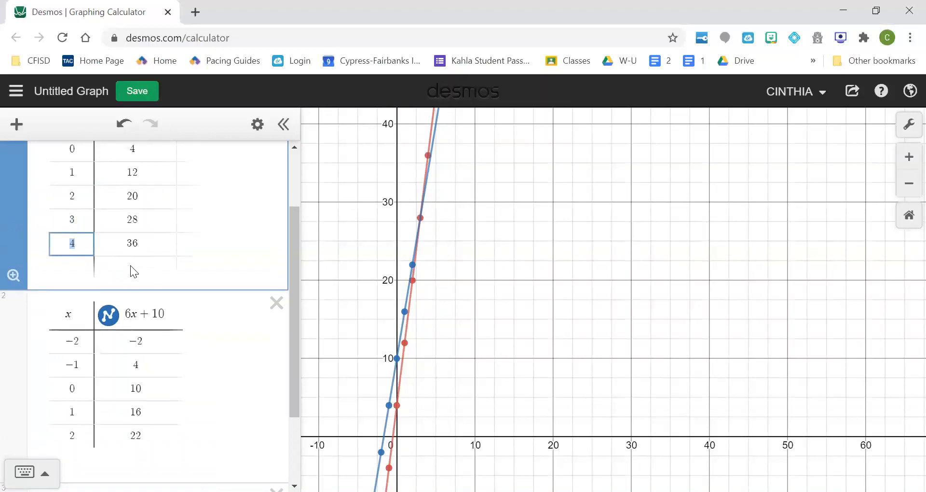
Extend the 6x + 10 table with rows for x = 3, x = 4 and x = 5.
{"action": "scroll", "coordinate": [129, 287], "scroll_direction": "down", "scroll_amount": 2}
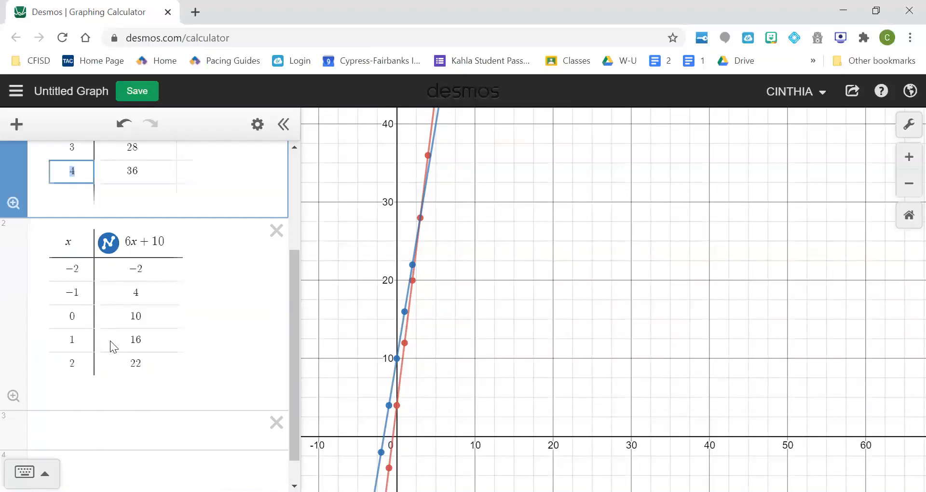
{"action": "double_click", "coordinate": [86, 362]}
{"action": "key", "text": "Return"}
{"action": "key", "text": "Return"}
{"action": "key", "text": "Return"}
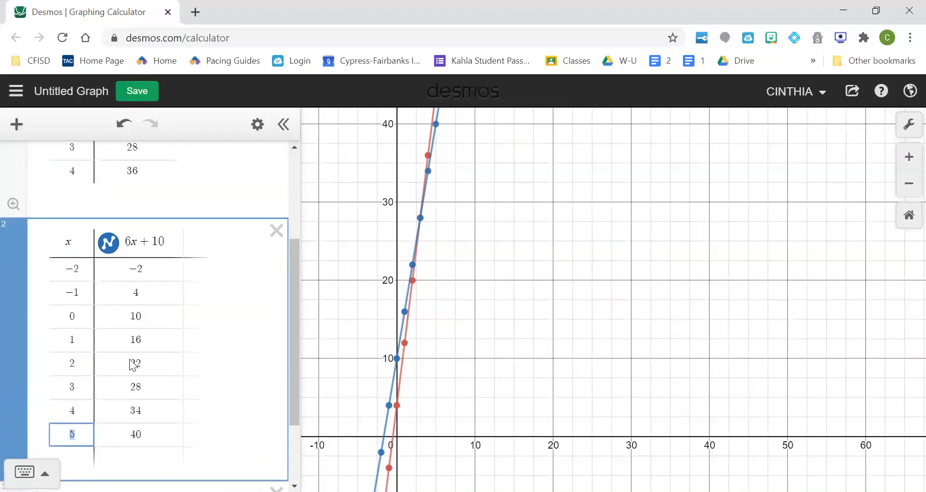
Compare the x = 3 rows of the 8x + 4 and 6x + 10 tables.
{"action": "scroll", "coordinate": [152, 358], "scroll_direction": "up", "scroll_amount": 2}
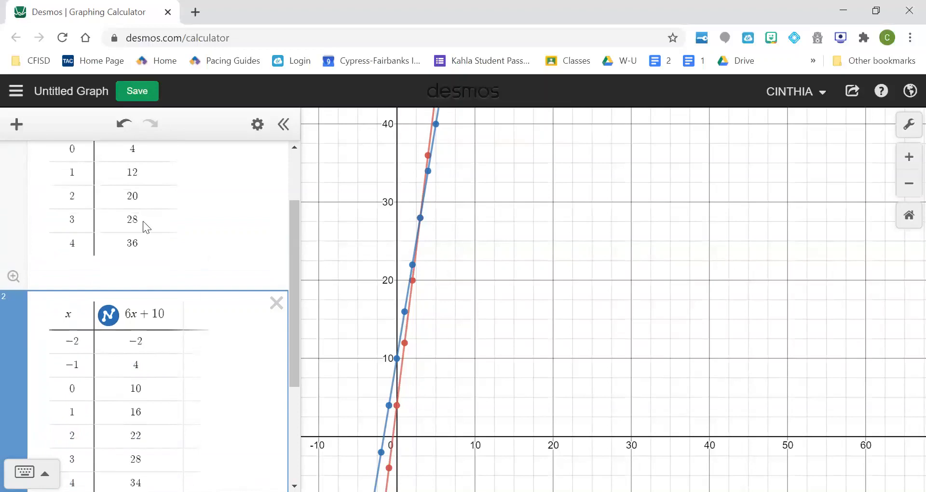
{"action": "left_click", "coordinate": [71, 219]}
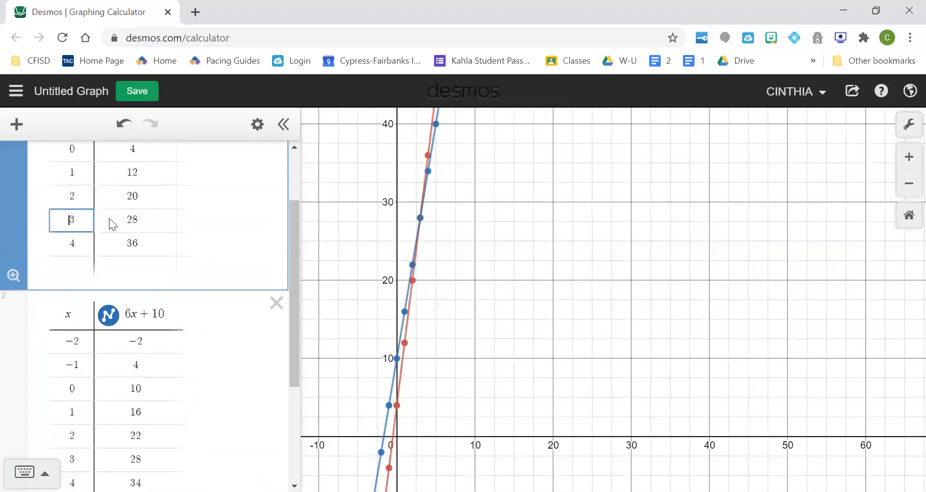
{"action": "double_click", "coordinate": [65, 458]}
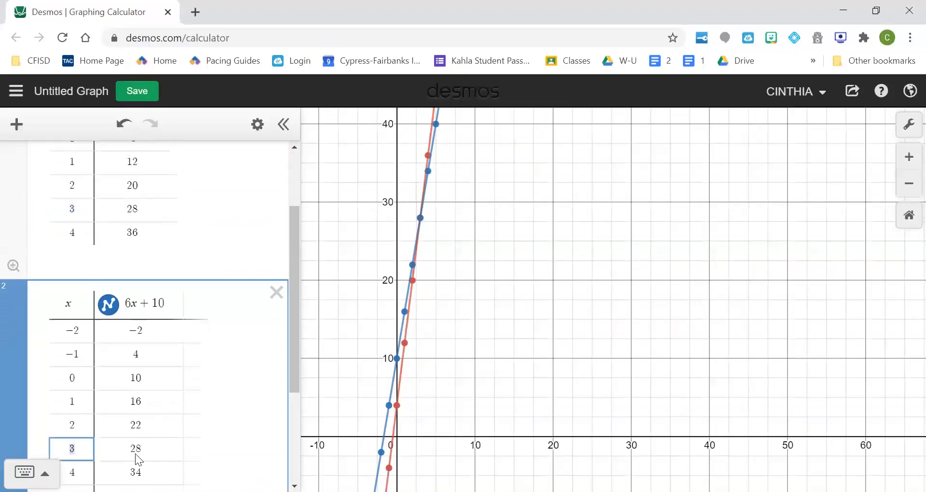
Match the output values at x = 3 in both tables, ending on the x = 3 entry of the 8x + 4 table.
{"action": "left_click", "coordinate": [152, 228]}
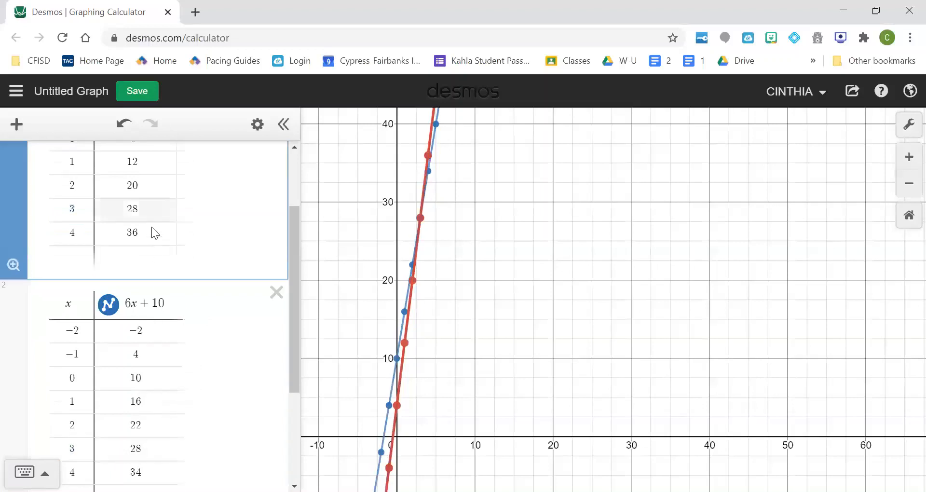
{"action": "left_click", "coordinate": [145, 449]}
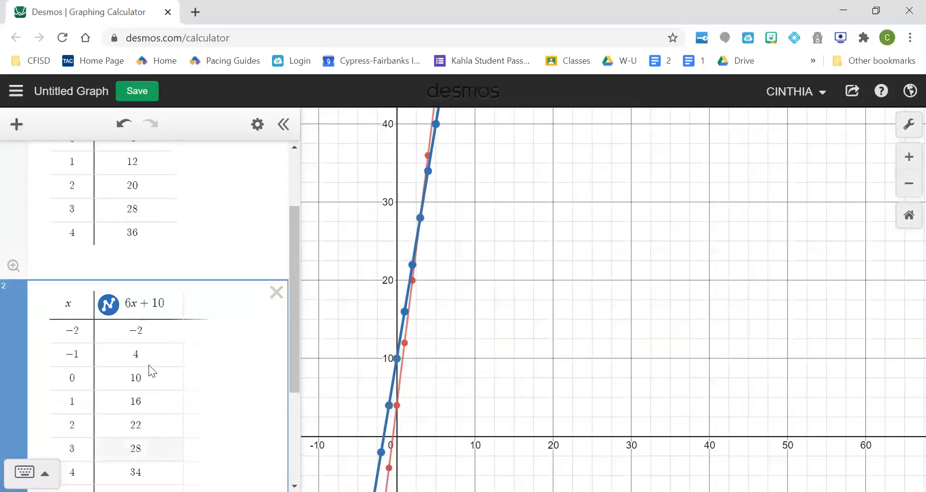
{"action": "double_click", "coordinate": [91, 209]}
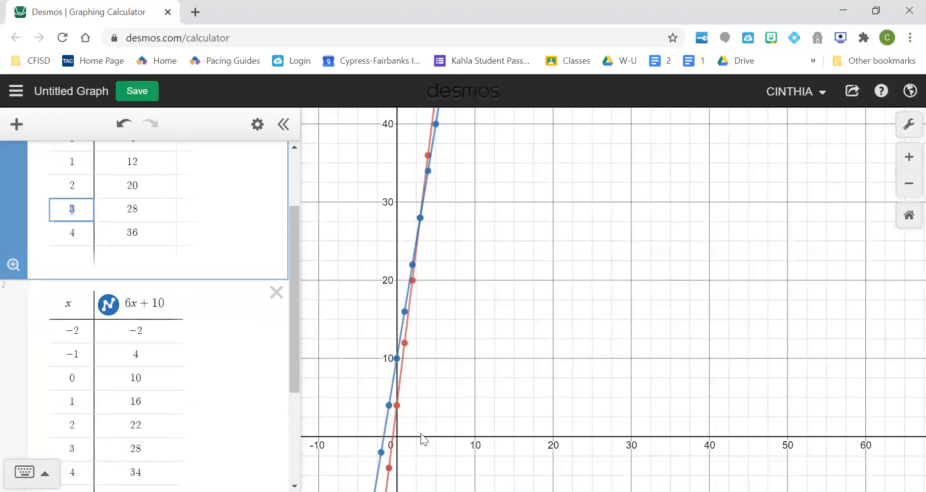
Set the step of both the x-axis and the y-axis to 5 and close the graph settings.
{"action": "left_click", "coordinate": [910, 124]}
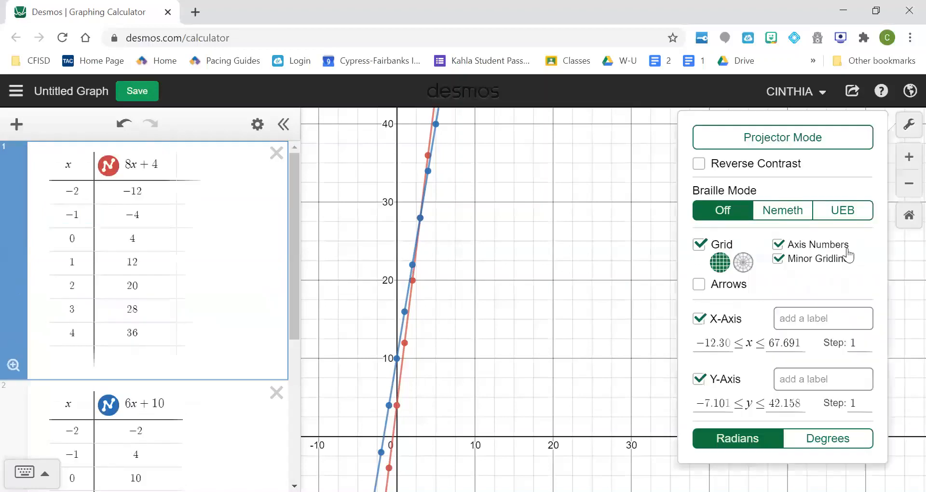
{"action": "left_click", "coordinate": [856, 343]}
{"action": "key", "text": "BackSpace"}
{"action": "type", "text": "5"}
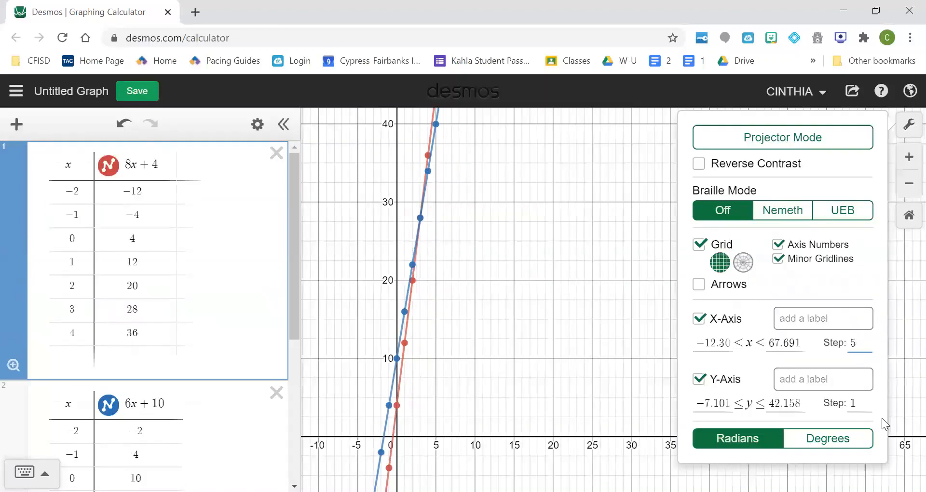
{"action": "left_click", "coordinate": [872, 405]}
{"action": "key", "text": "BackSpace"}
{"action": "type", "text": "5"}
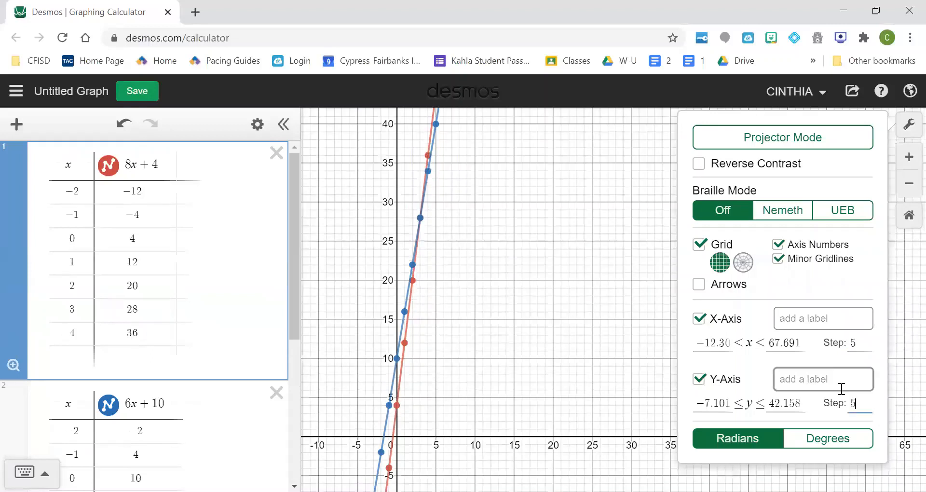
{"action": "left_click", "coordinate": [438, 370]}
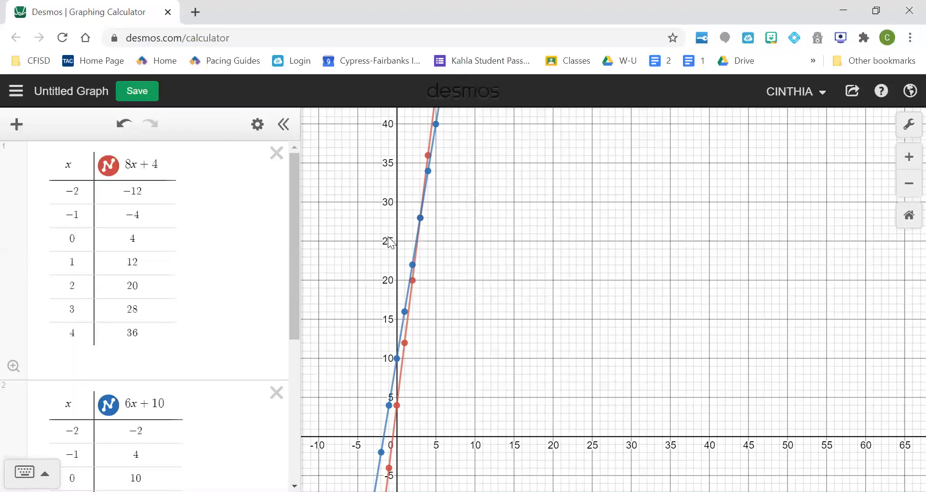
Select the output value at x = 3 in the 8x + 4 table to relate it to the graph.
{"action": "left_click", "coordinate": [155, 310]}
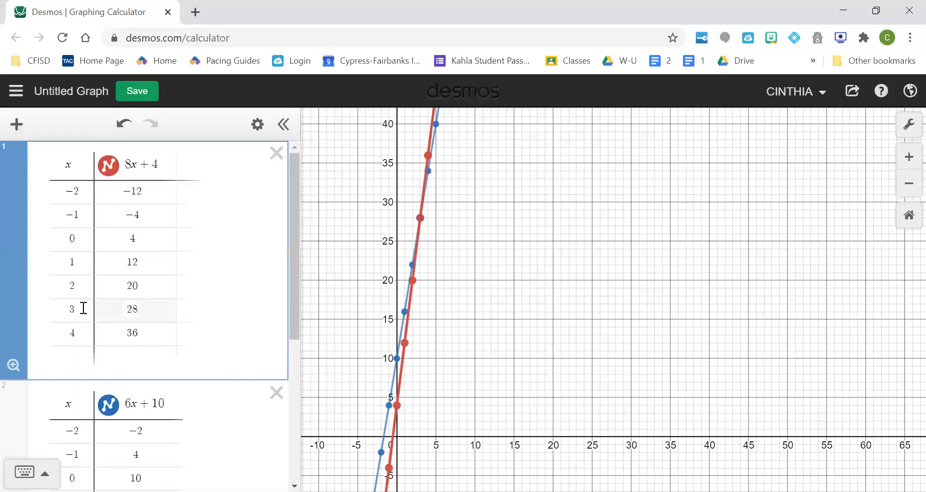